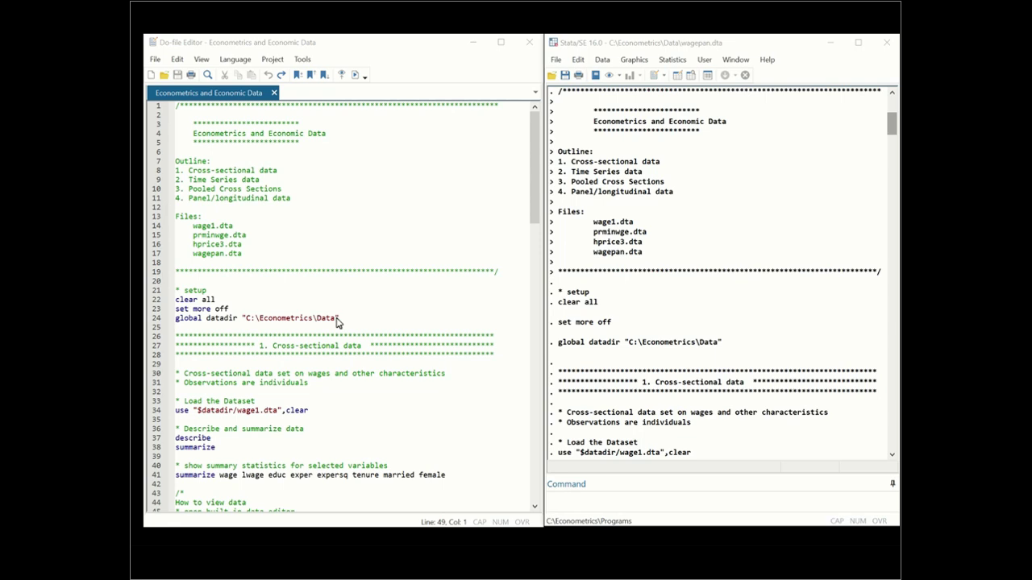
Step: Review the cross-sectional section's code alongside its describe and summarize output for wage1.dta, including the summary of selected variables
{"action": "left_click_drag", "start_coordinate": [532, 218], "coordinate": [528, 281]}
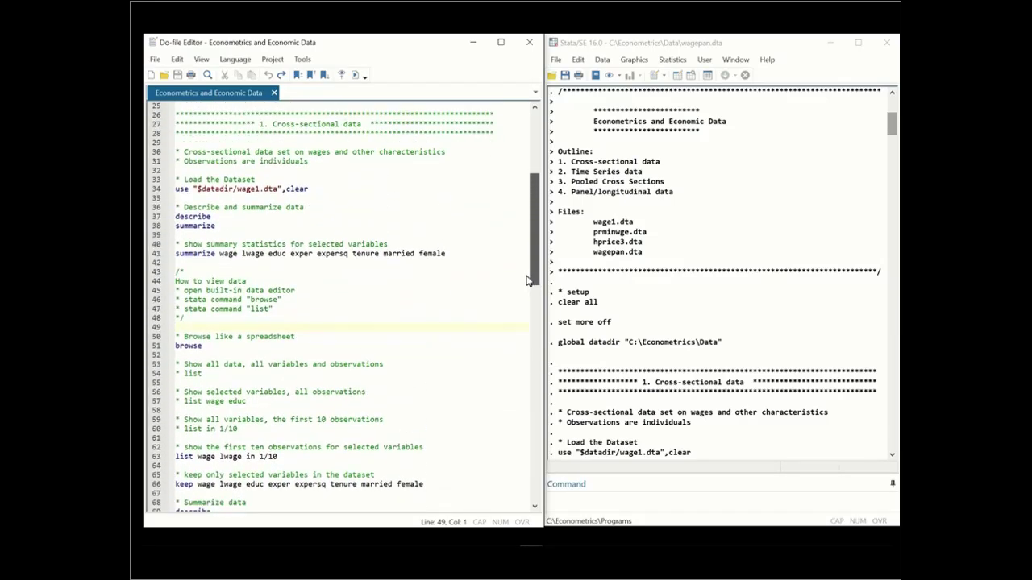
{"action": "left_click_drag", "start_coordinate": [890, 123], "coordinate": [892, 139]}
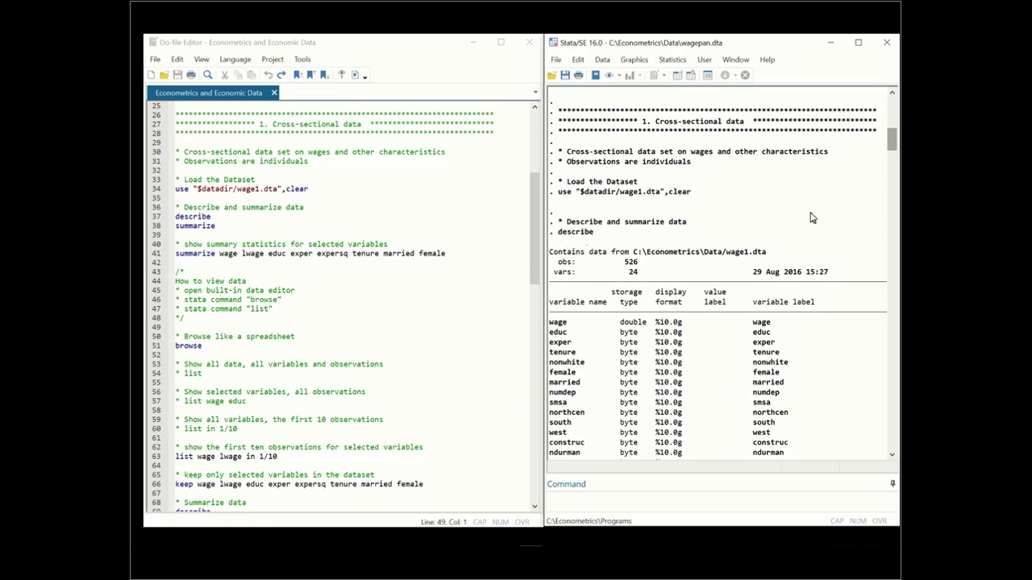
{"action": "left_click_drag", "start_coordinate": [892, 135], "coordinate": [891, 149]}
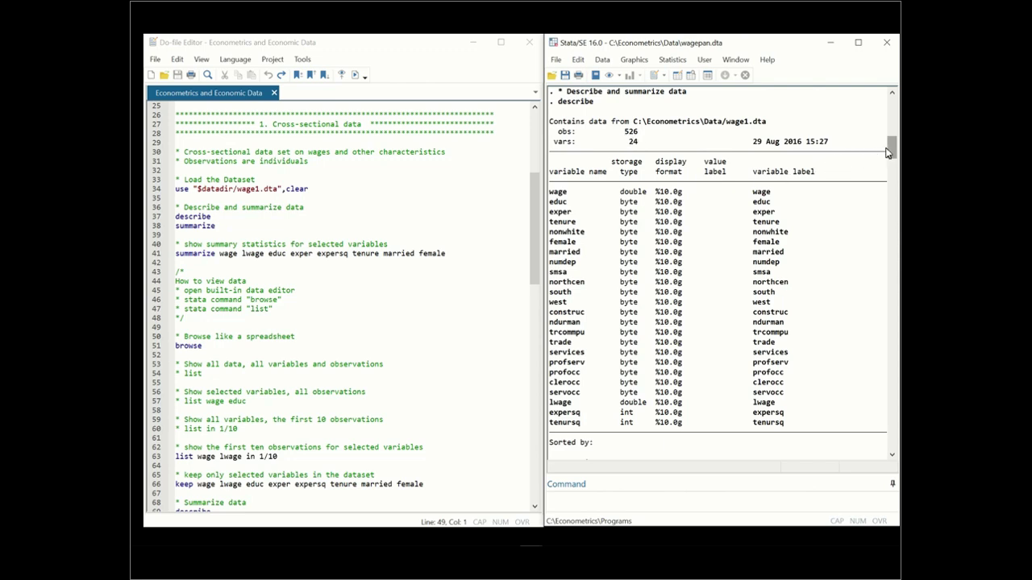
{"action": "left_click_drag", "start_coordinate": [888, 152], "coordinate": [886, 174]}
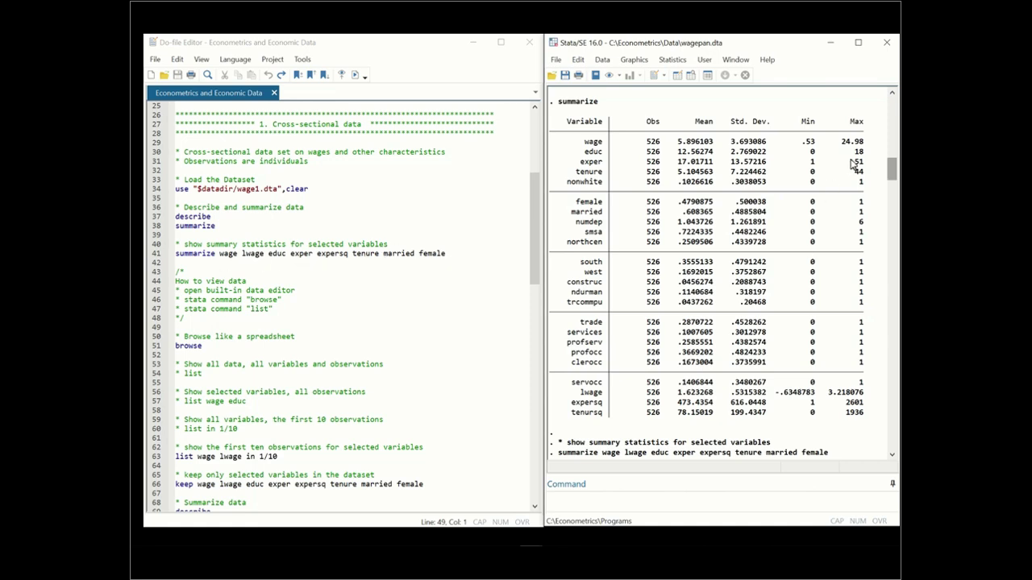
{"action": "left_click_drag", "start_coordinate": [890, 175], "coordinate": [889, 196]}
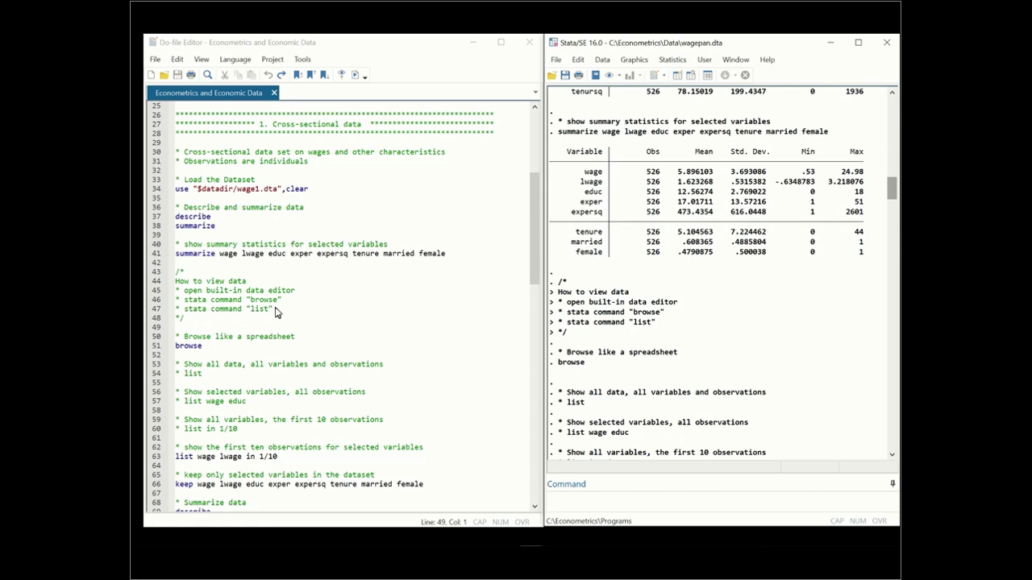
Step: Examine the wage and lwage listing for observations 1/10, the keep command, and the describe, summarize and list output for the kept variables
{"action": "left_click", "coordinate": [531, 282]}
{"action": "left_click_drag", "start_coordinate": [531, 282], "coordinate": [531, 304]}
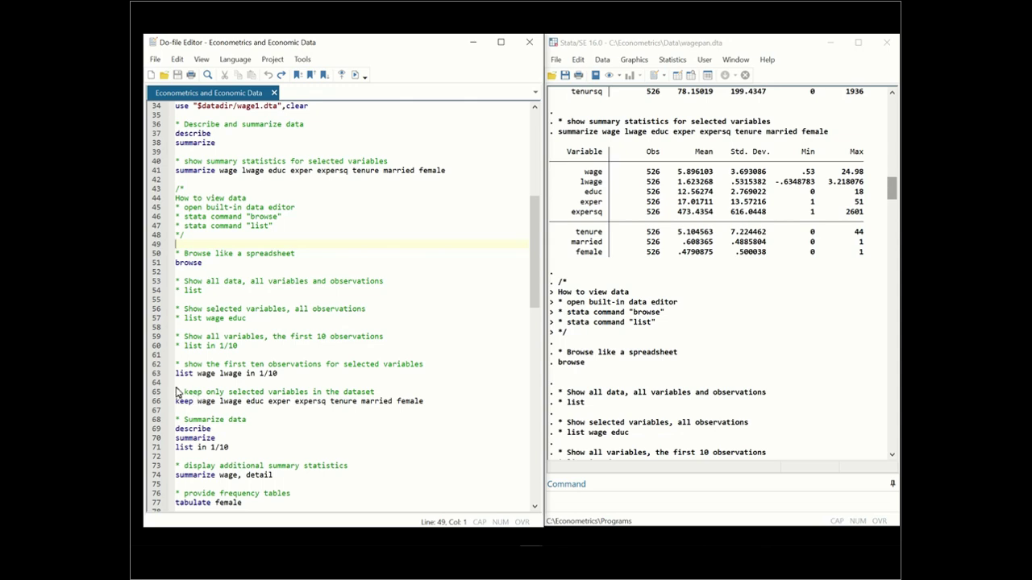
{"action": "left_click", "coordinate": [271, 377]}
{"action": "left_click_drag", "start_coordinate": [886, 200], "coordinate": [887, 224]}
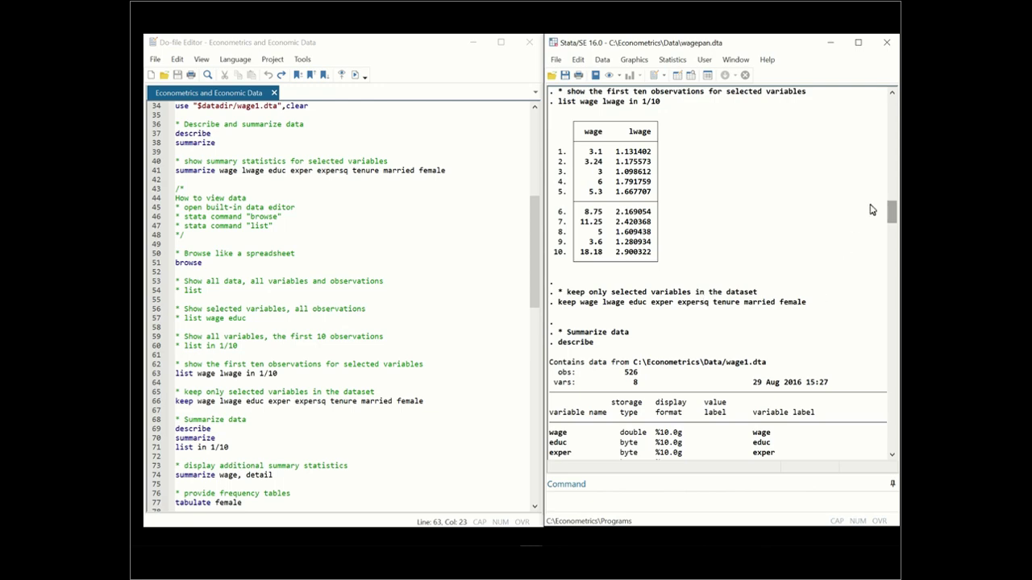
{"action": "mouse_move", "coordinate": [890, 216]}
{"action": "left_mouse_down"}
{"action": "mouse_move", "coordinate": [888, 231]}
{"action": "mouse_move", "coordinate": [891, 223]}
{"action": "left_mouse_up"}
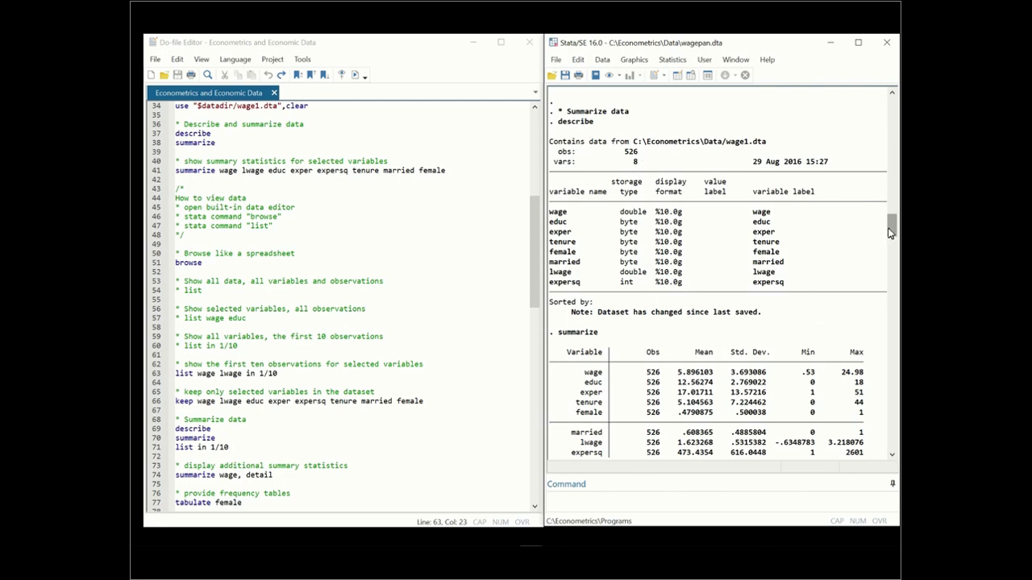
{"action": "left_click_drag", "start_coordinate": [890, 231], "coordinate": [890, 255]}
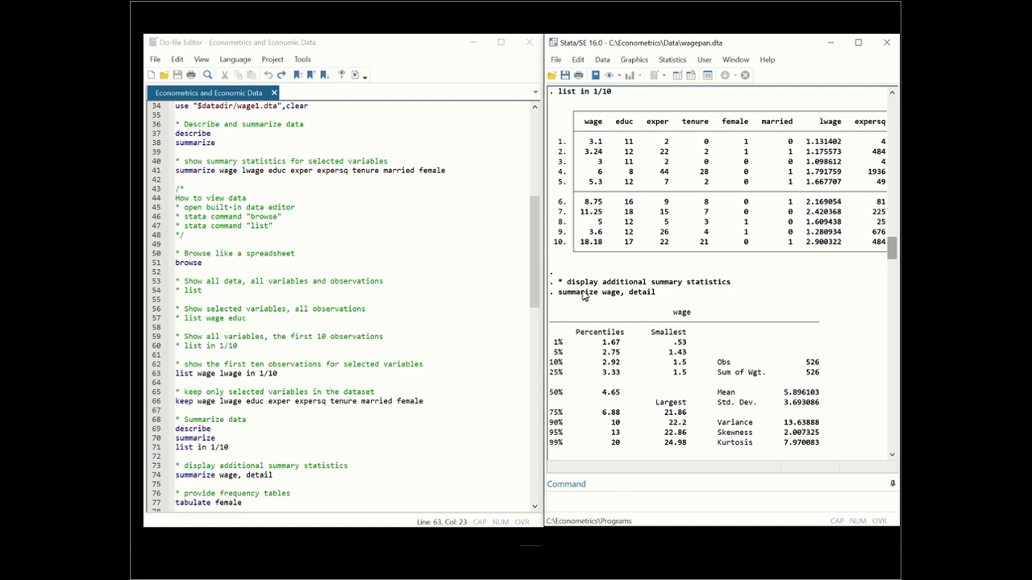
Step: Compare the detailed wage summary and the frequency table of female with their commands in the do-file
{"action": "left_click", "coordinate": [533, 276]}
{"action": "left_click_drag", "start_coordinate": [533, 276], "coordinate": [527, 299]}
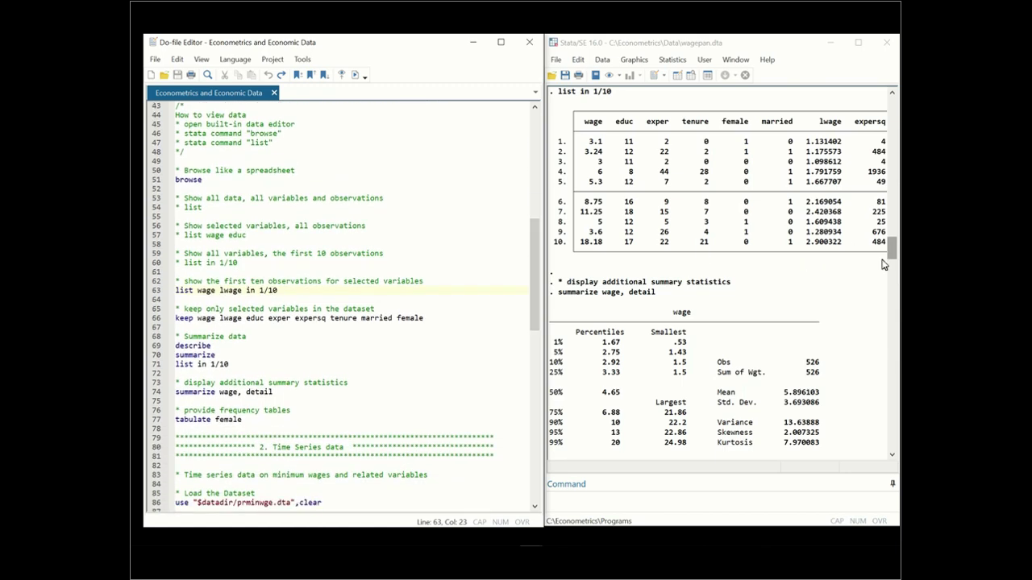
{"action": "left_click_drag", "start_coordinate": [892, 253], "coordinate": [892, 275]}
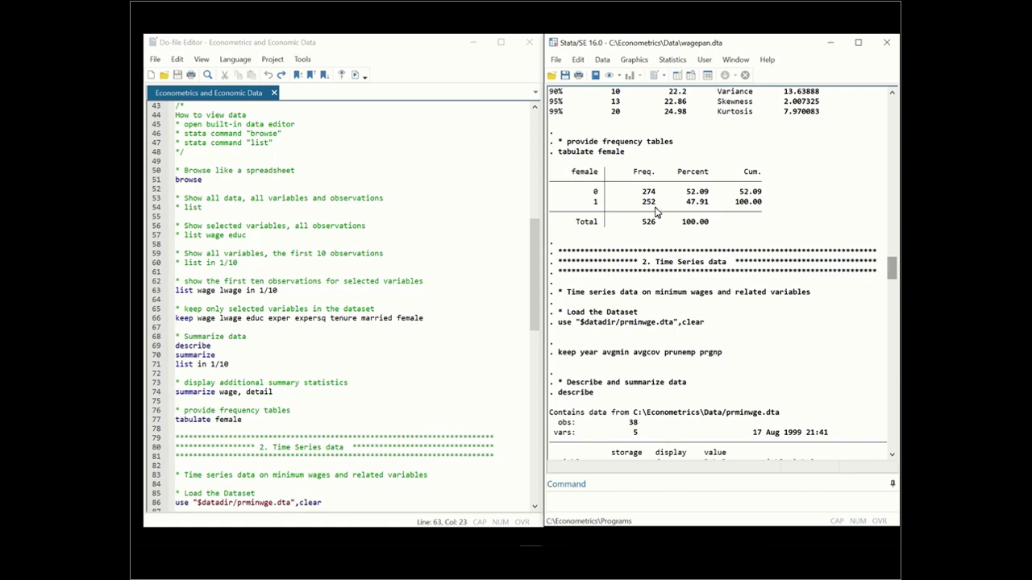
Step: Review the time series section for prminwge.dta, comparing its code with the describe, summarize, list and tabulate year output
{"action": "left_click", "coordinate": [533, 275]}
{"action": "left_click_drag", "start_coordinate": [533, 275], "coordinate": [534, 364]}
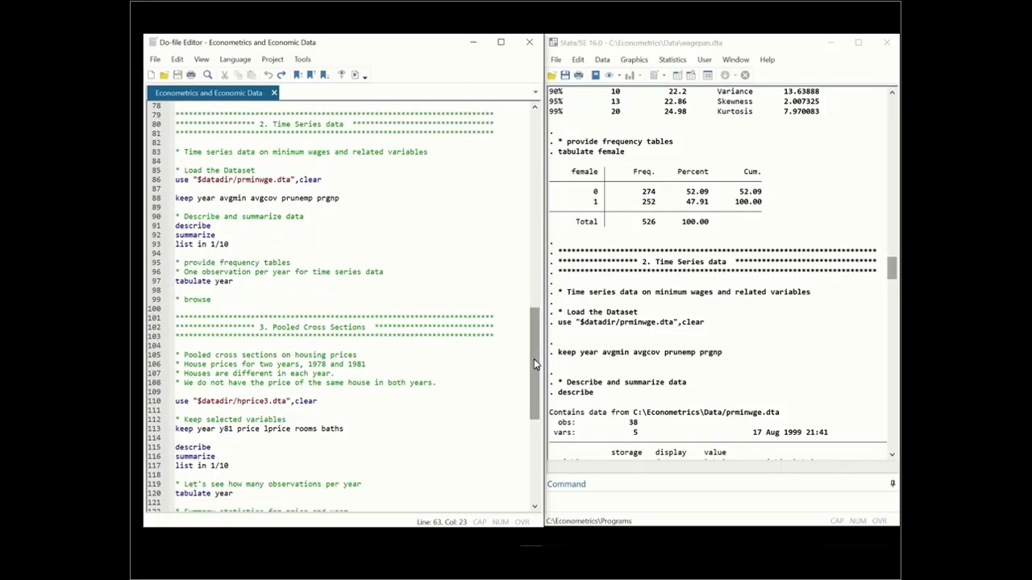
{"action": "left_click_drag", "start_coordinate": [888, 261], "coordinate": [890, 277]}
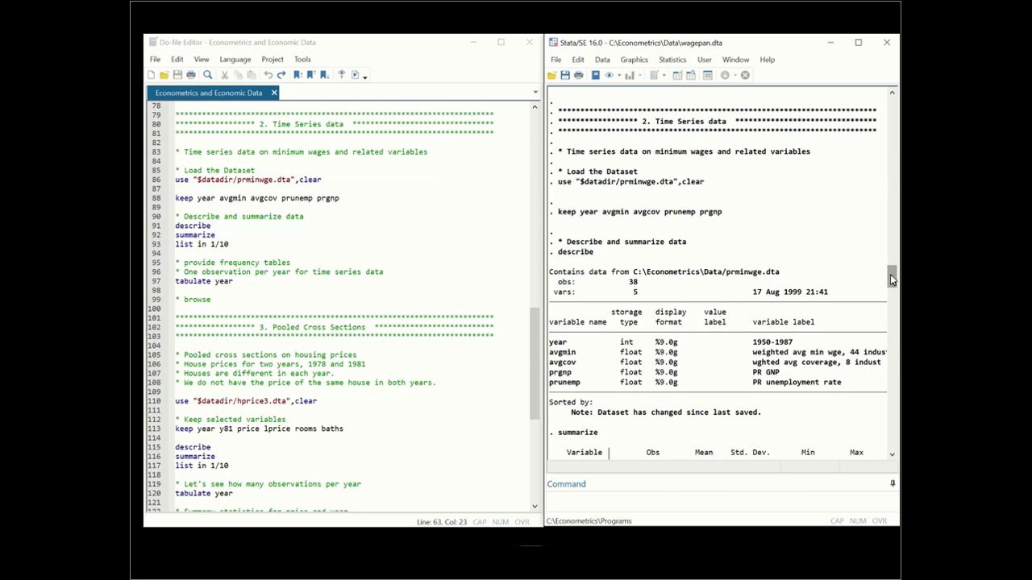
{"action": "left_click_drag", "start_coordinate": [892, 279], "coordinate": [892, 283]}
{"action": "left_click_drag", "start_coordinate": [891, 286], "coordinate": [891, 287]}
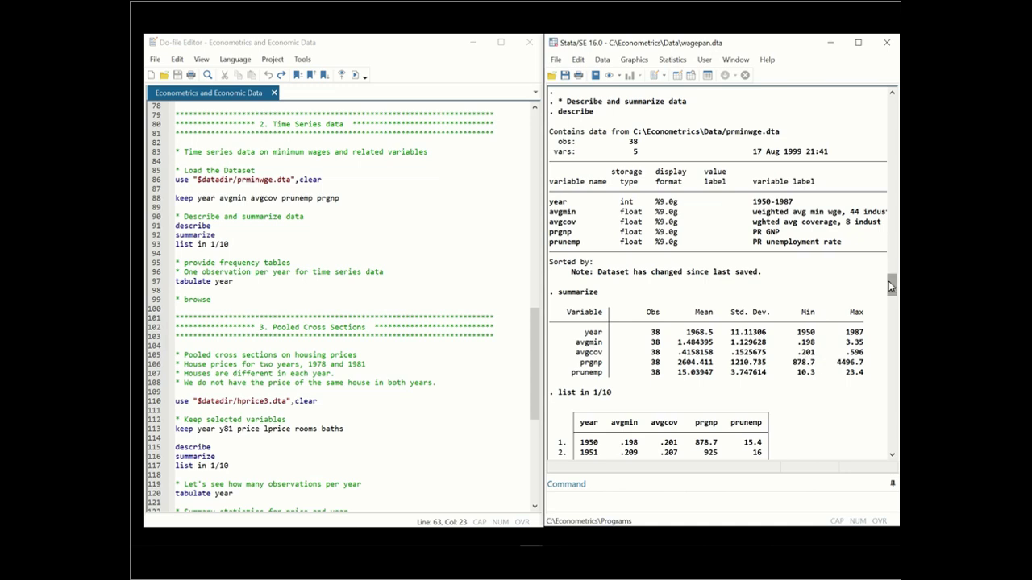
{"action": "left_click_drag", "start_coordinate": [891, 285], "coordinate": [884, 296]}
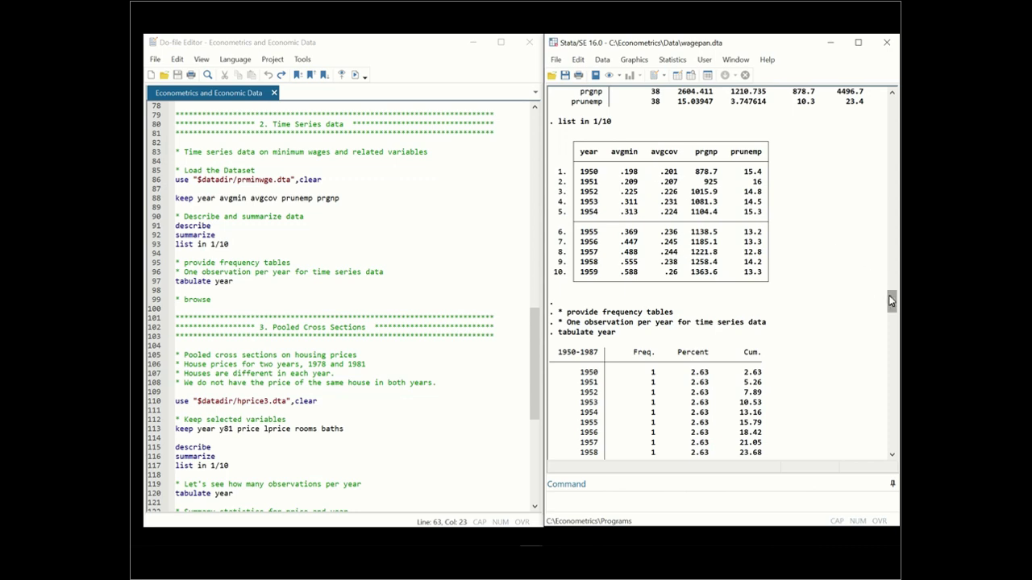
{"action": "left_click_drag", "start_coordinate": [889, 295], "coordinate": [886, 308]}
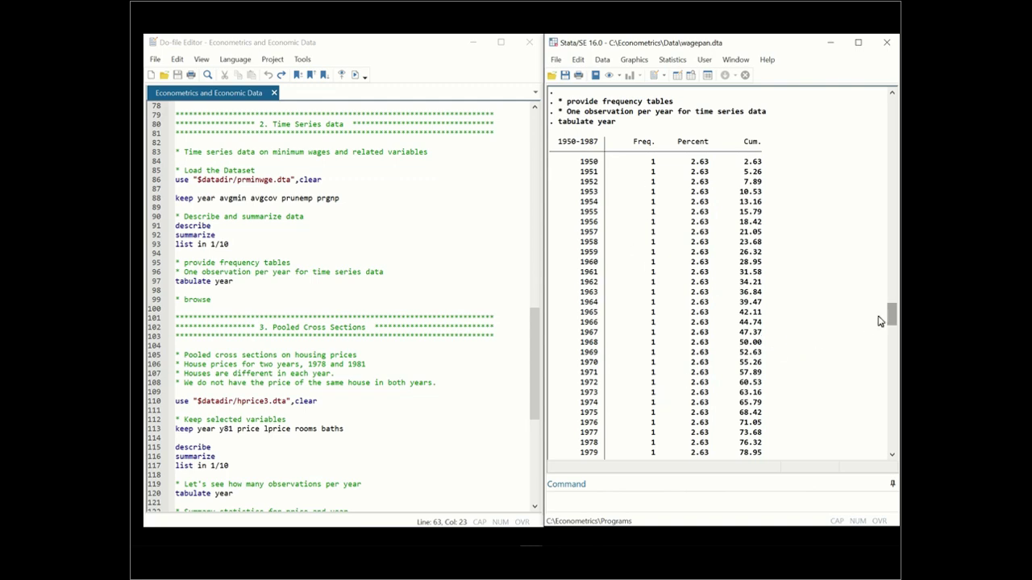
{"action": "left_click_drag", "start_coordinate": [890, 320], "coordinate": [885, 331]}
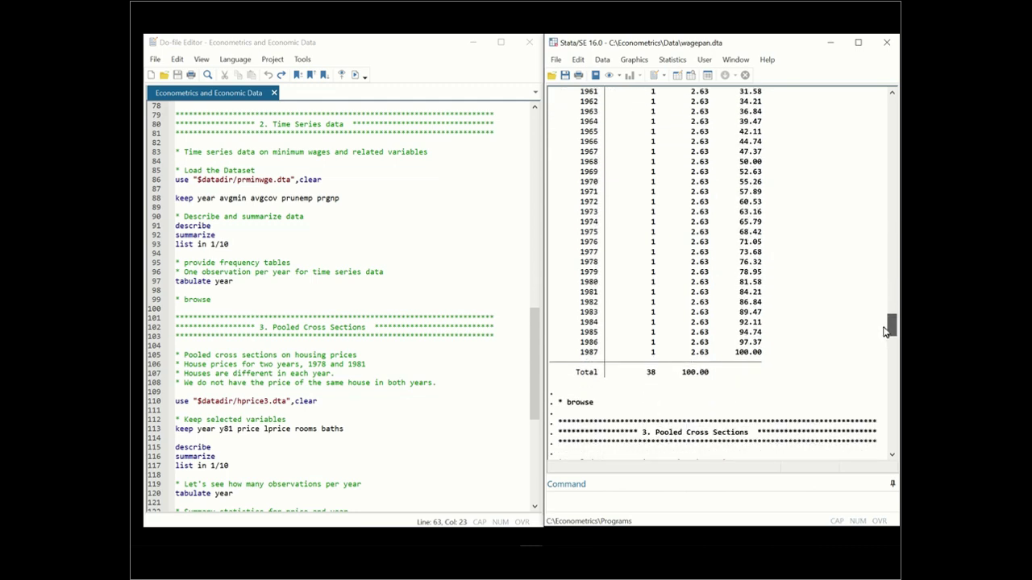
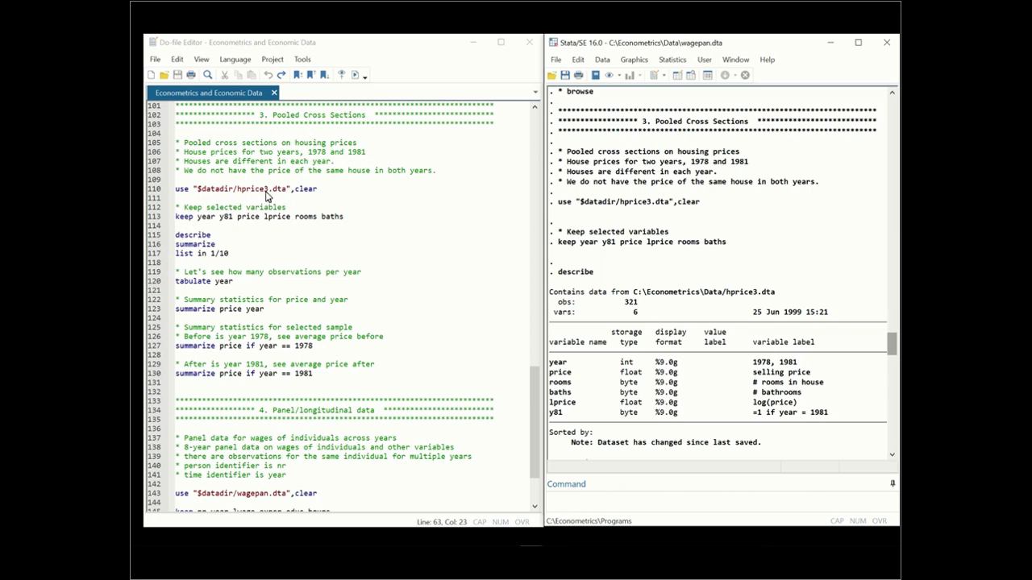
Step: Review the pooled cross sections output for hprice3.dta, including observations per year and the price summaries for 1978 and 1981
{"action": "left_click", "coordinate": [197, 217]}
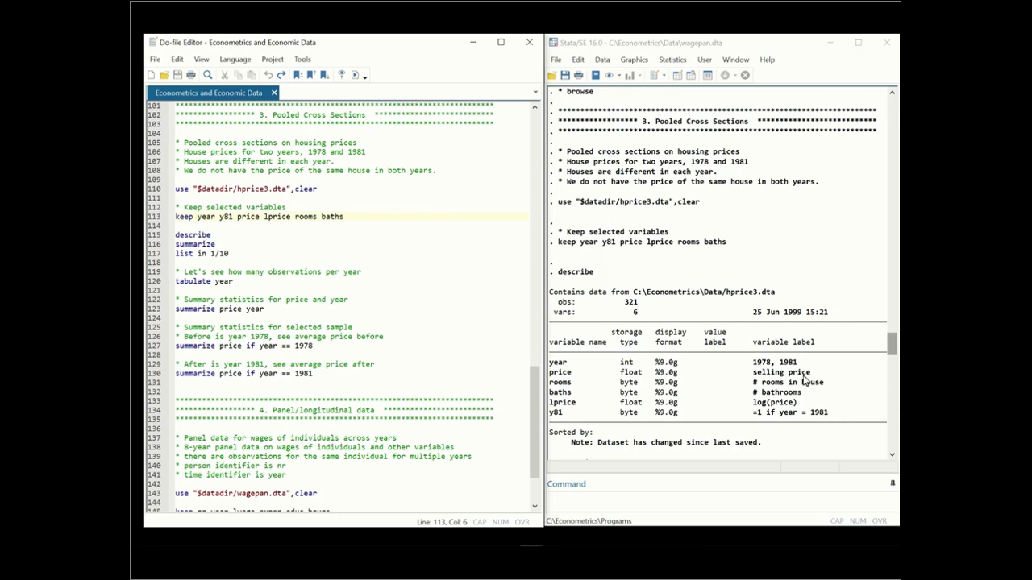
{"action": "left_click", "coordinate": [888, 352]}
{"action": "left_click_drag", "start_coordinate": [888, 353], "coordinate": [888, 371]}
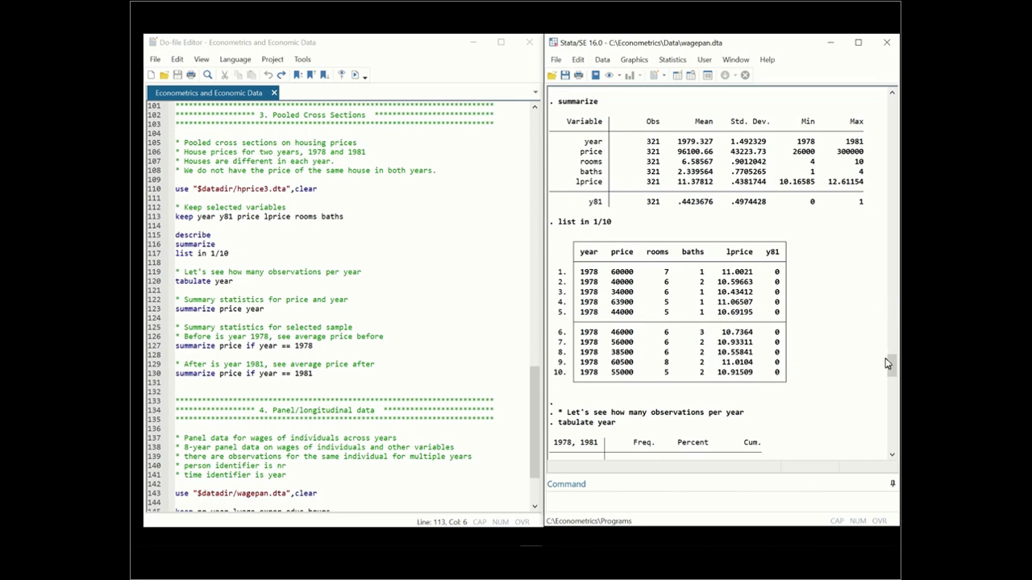
{"action": "left_click_drag", "start_coordinate": [885, 359], "coordinate": [889, 382]}
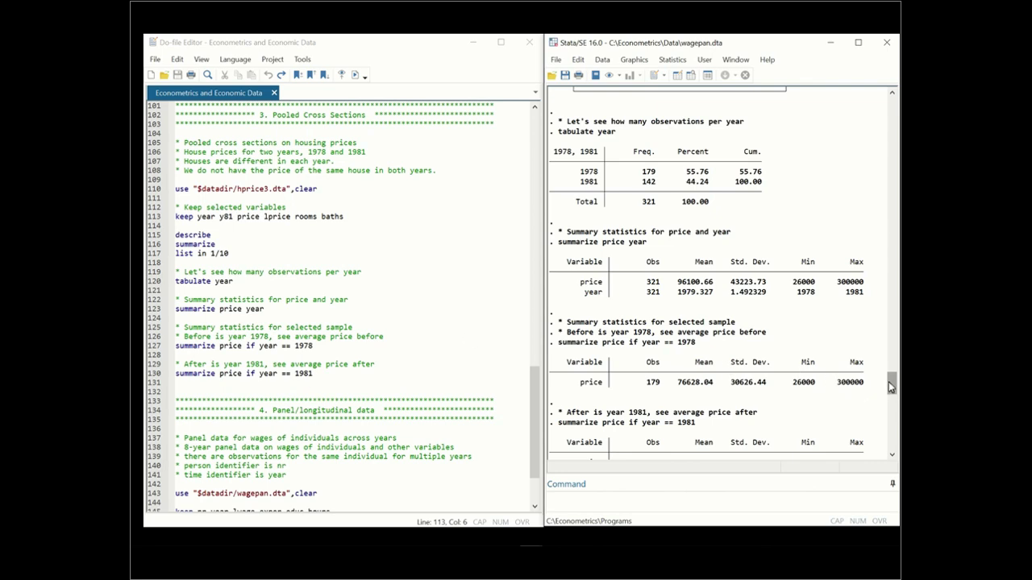
{"action": "left_click_drag", "start_coordinate": [889, 381], "coordinate": [890, 396]}
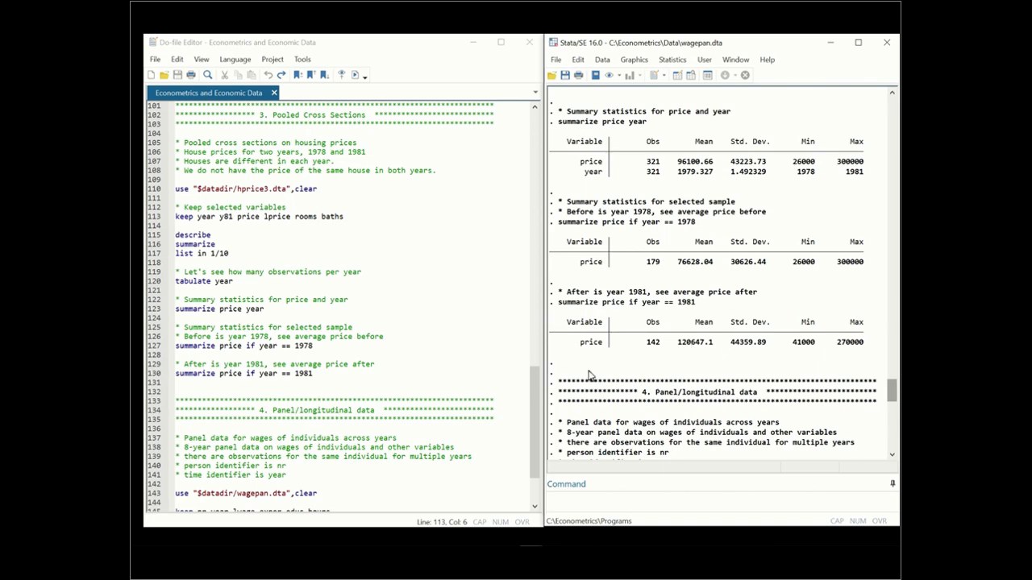
Step: Review the panel data section for wagepan.dta, examining its code and output through the tabulate year table at the end
{"action": "left_click", "coordinate": [531, 395]}
{"action": "scroll", "coordinate": [528, 407], "scroll_direction": "down", "scroll_amount": 1}
{"action": "scroll", "coordinate": [528, 407], "scroll_direction": "down", "scroll_amount": 2}
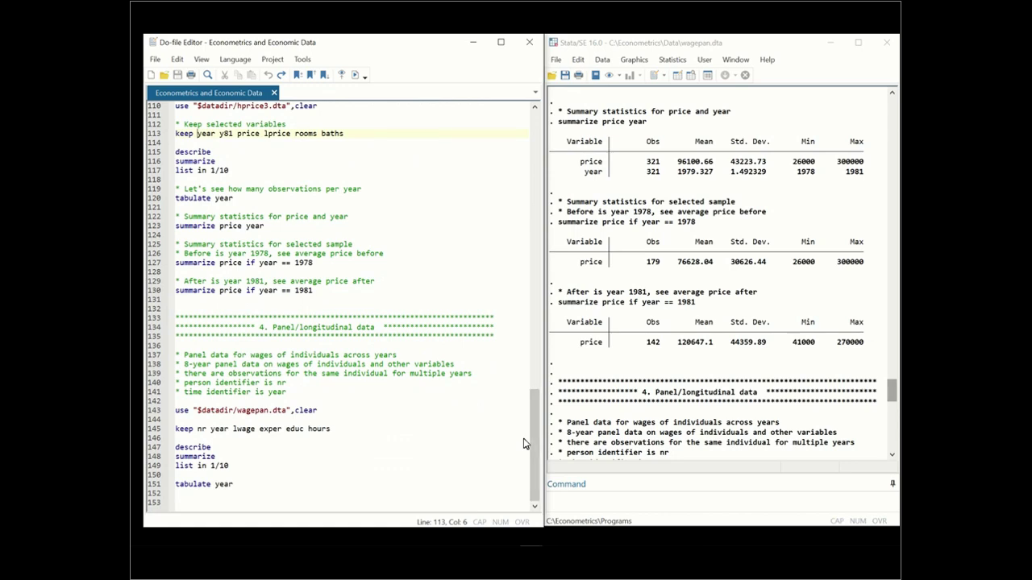
{"action": "left_click_drag", "start_coordinate": [892, 397], "coordinate": [892, 416]}
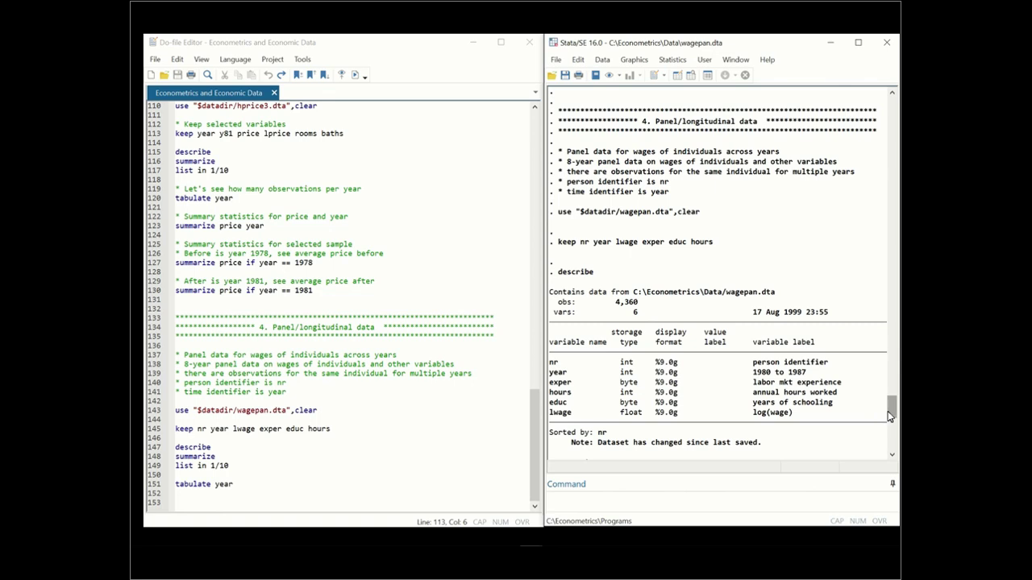
{"action": "left_click", "coordinate": [890, 457]}
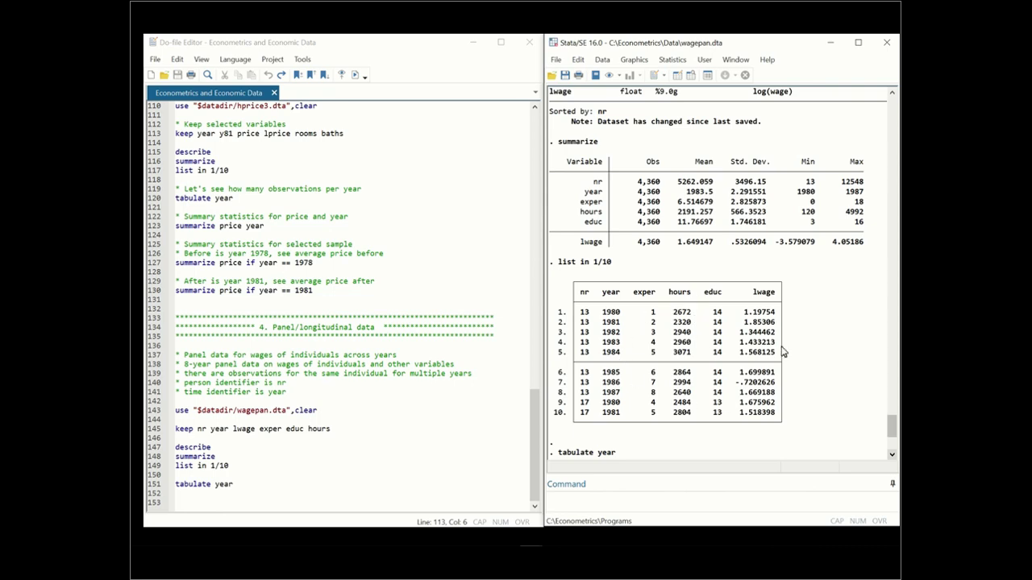
{"action": "left_click", "coordinate": [892, 455]}
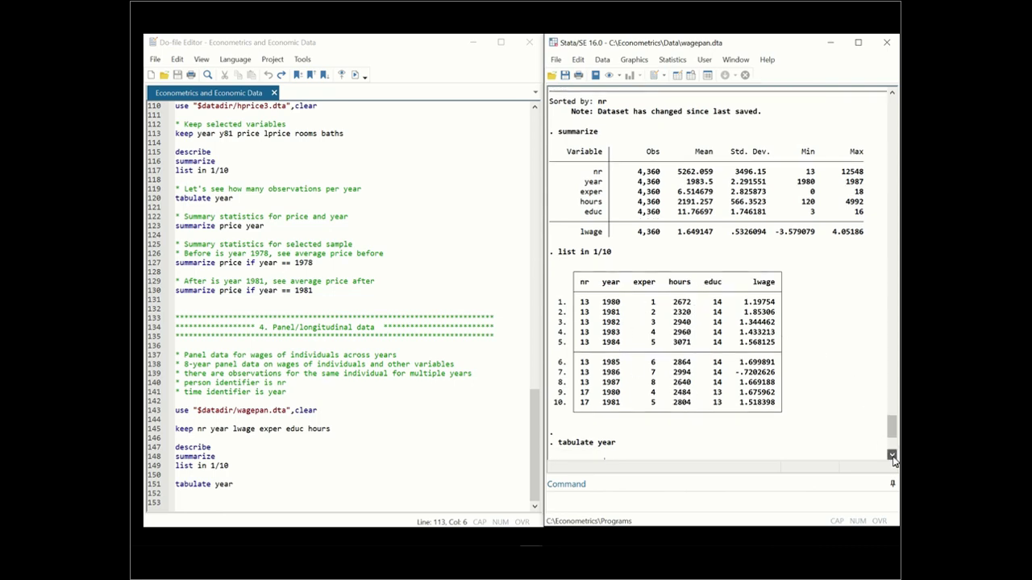
{"action": "left_click", "coordinate": [892, 455]}
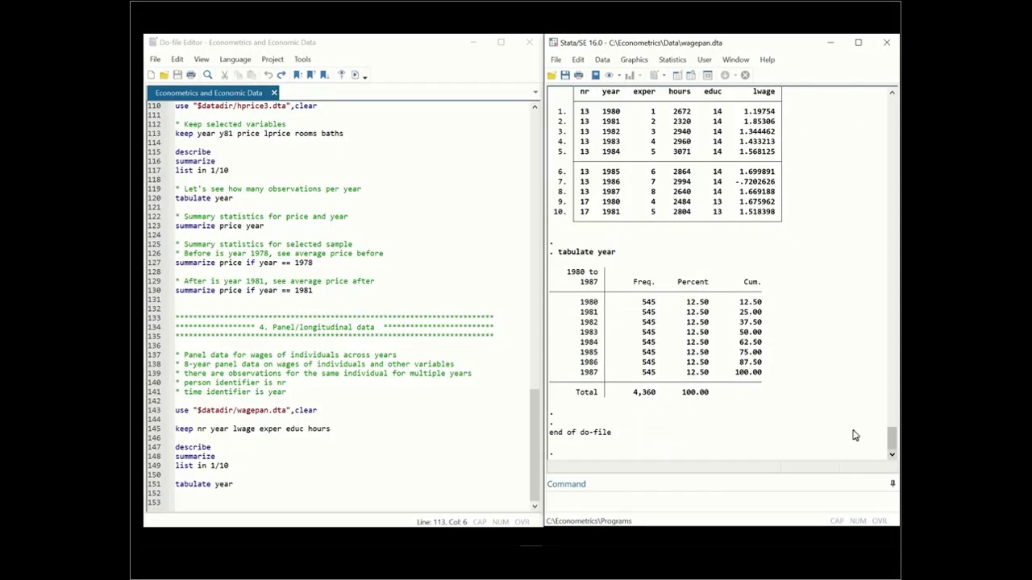